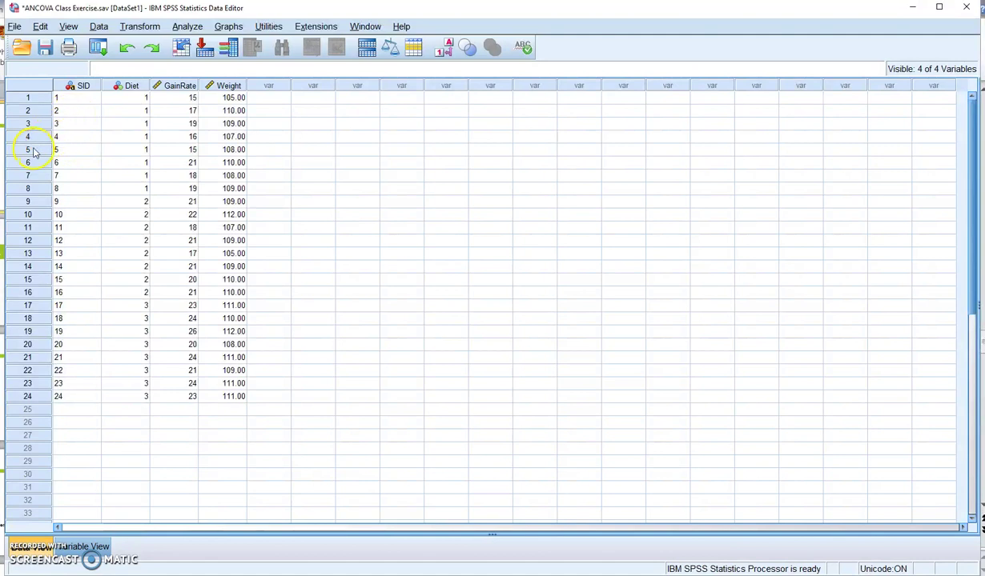
# - Switch to Variable View to see the definitions of SID, Diet, GainRate and Weight
pyautogui.hotkey('ctrl', 't')
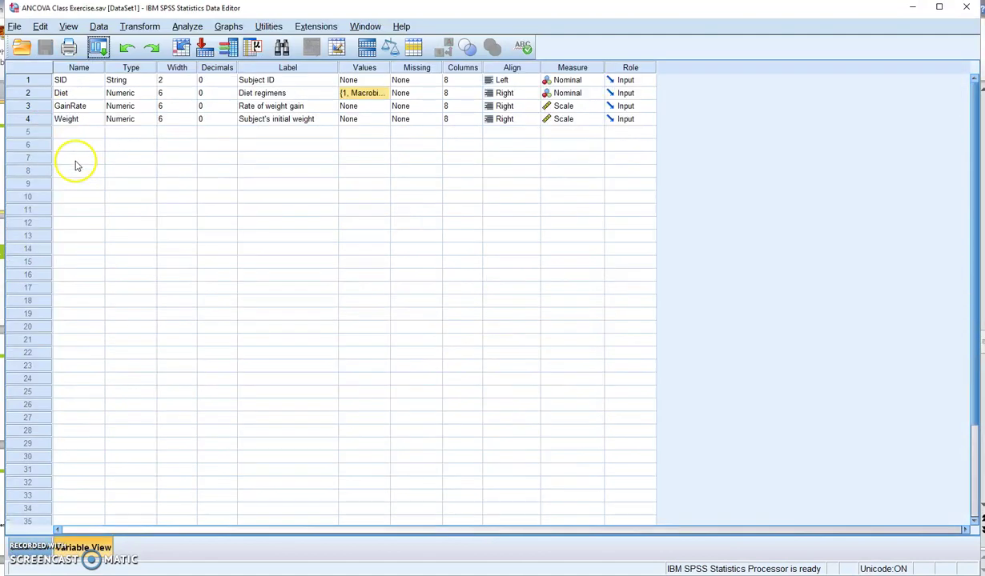
# - Review Diet's value labels: 1 Macrobiotic, 2 Low fiber, 3 High fiber
pyautogui.click(371, 93)
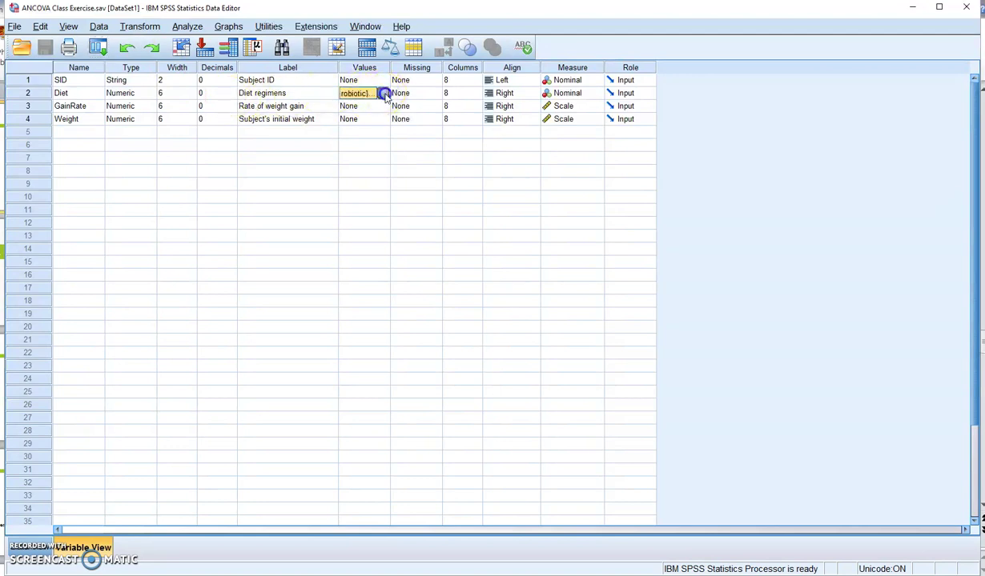
pyautogui.click(384, 93)
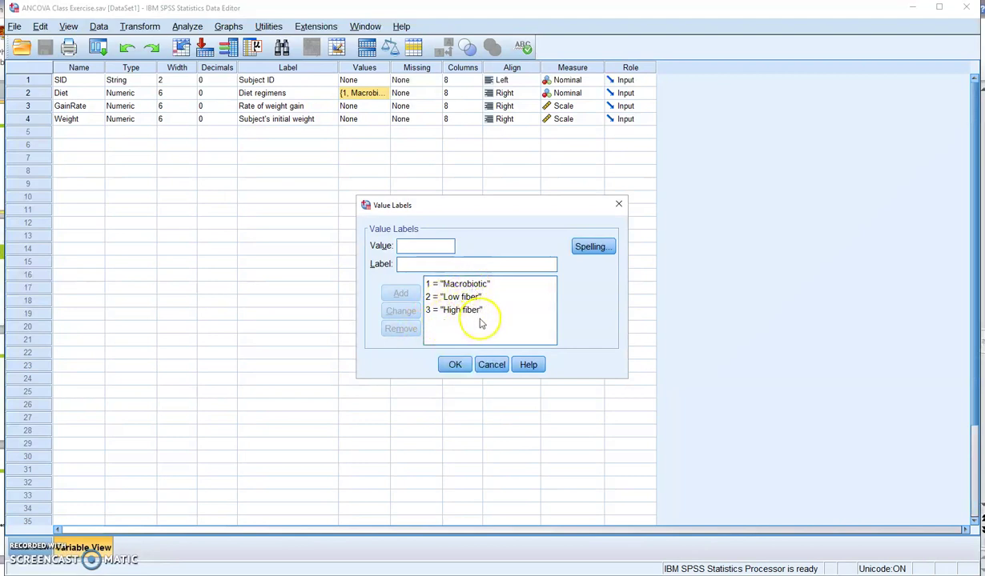
pyautogui.click(454, 365)
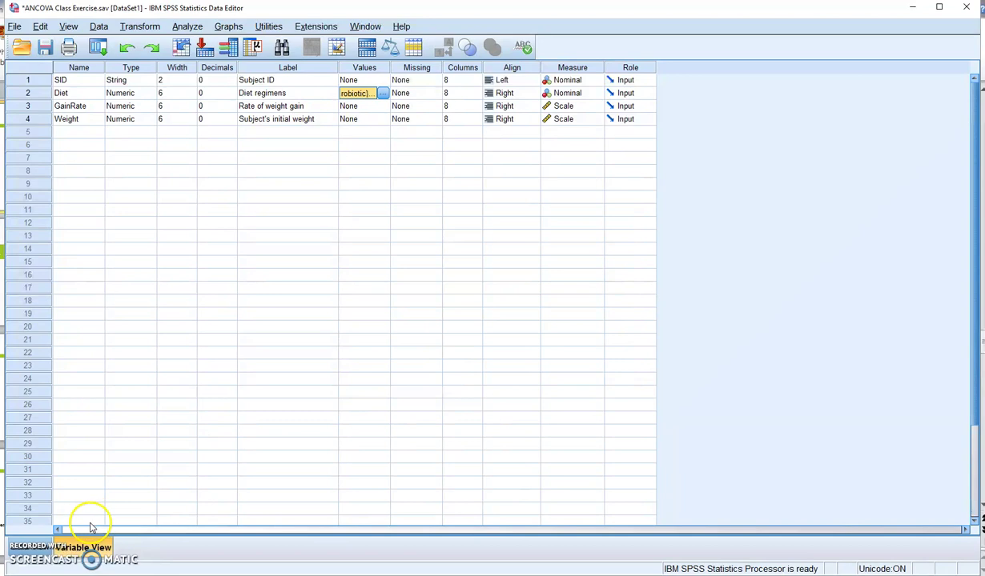
# - Return to Data View and look over the Diet, GainRate and Weight columns
pyautogui.click(32, 548)
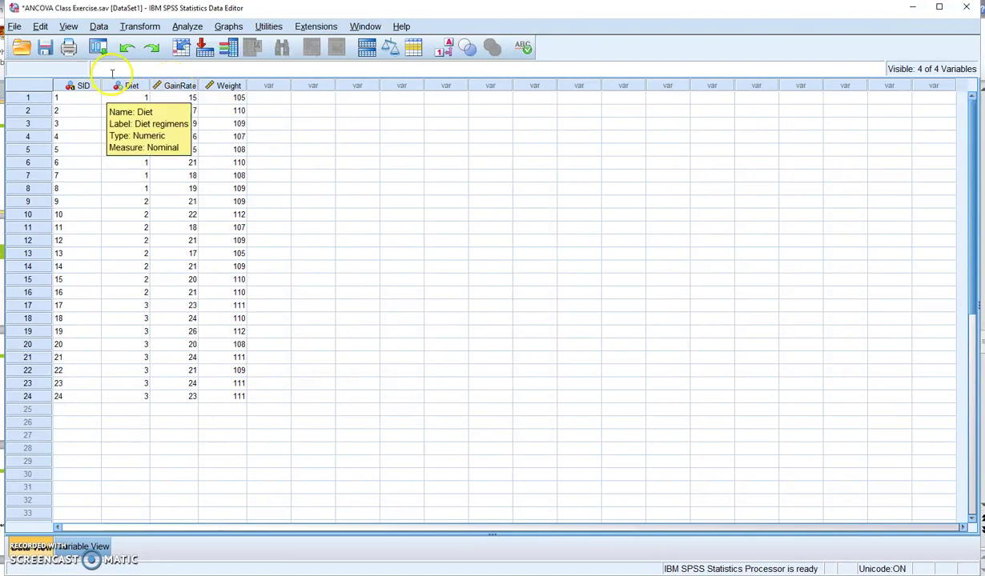
pyautogui.moveTo(175, 91)
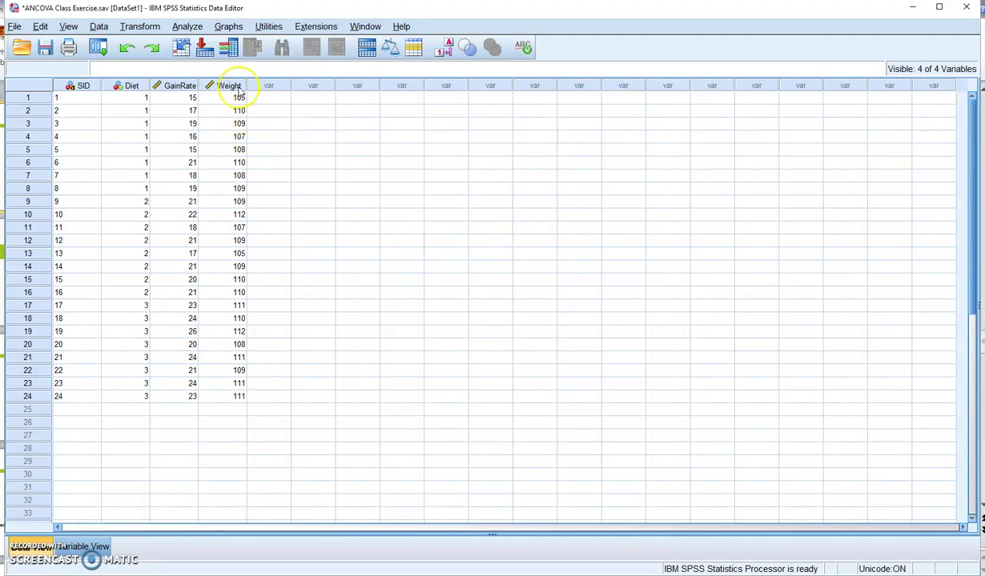
pyautogui.moveTo(239, 91)
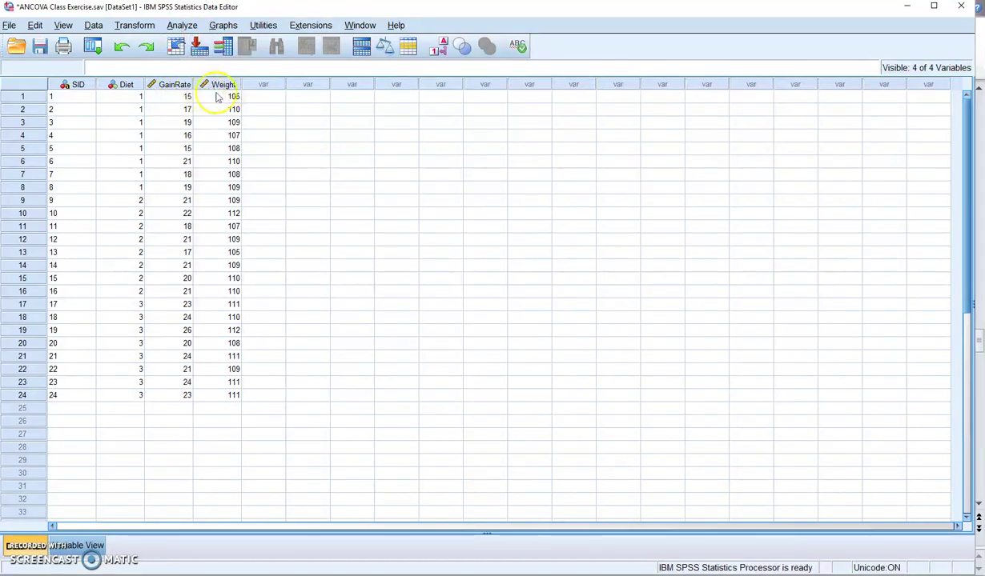
# - Draw a simple scatterplot with GainRate on the Y axis and Weight on the X axis
pyautogui.click(181, 25)
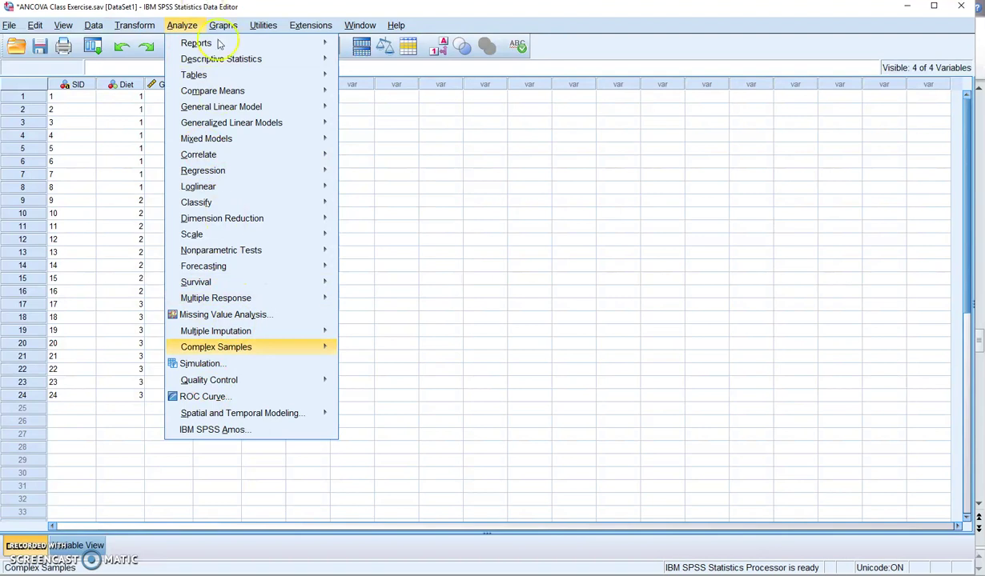
pyautogui.moveTo(226, 32)
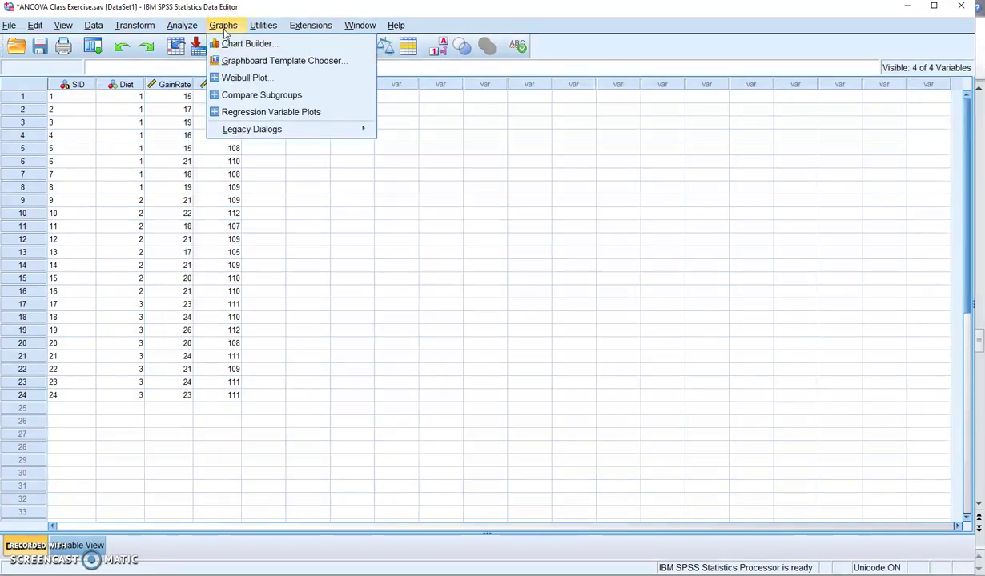
pyautogui.moveTo(250, 131)
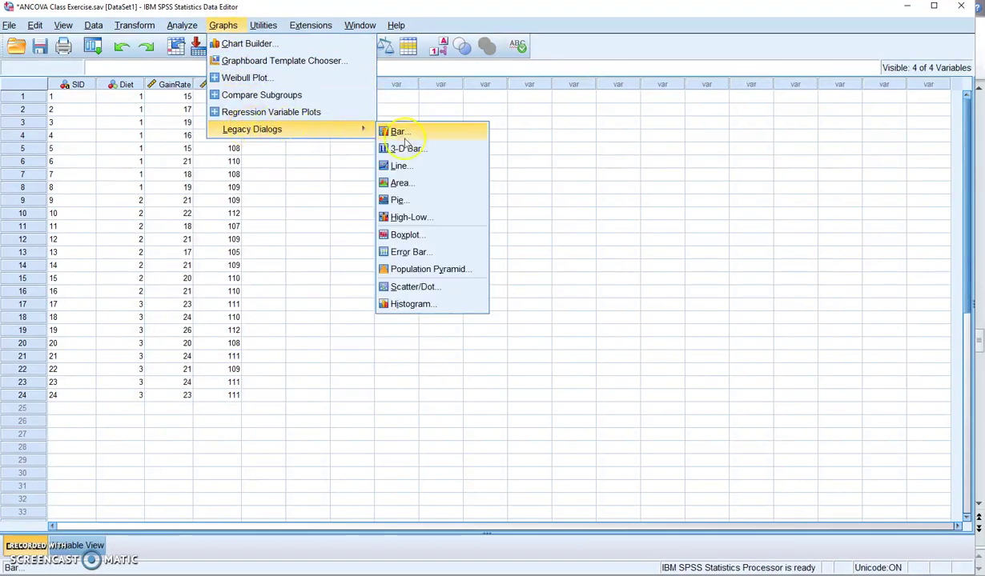
pyautogui.click(403, 288)
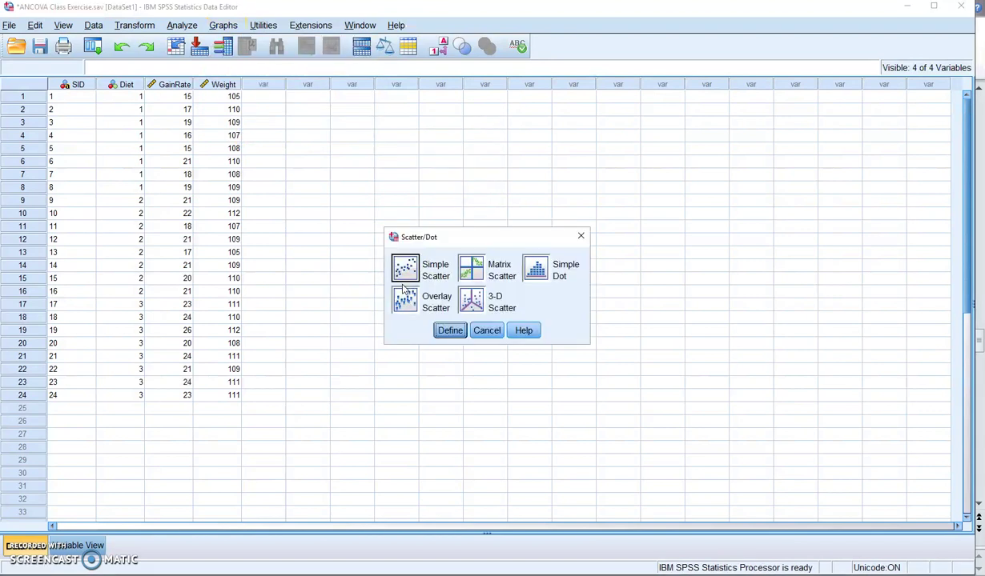
pyautogui.click(450, 331)
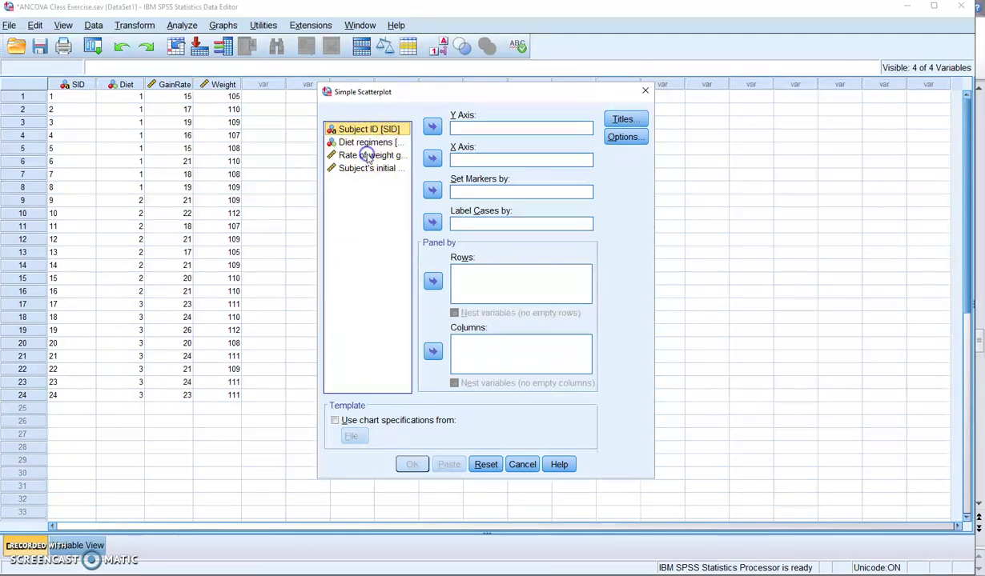
pyautogui.click(367, 155)
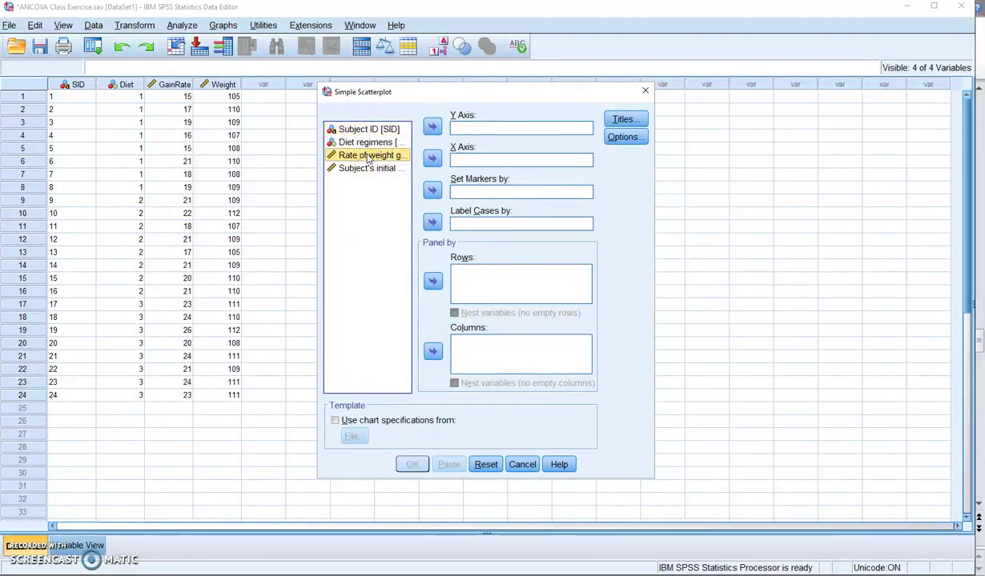
pyautogui.click(433, 127)
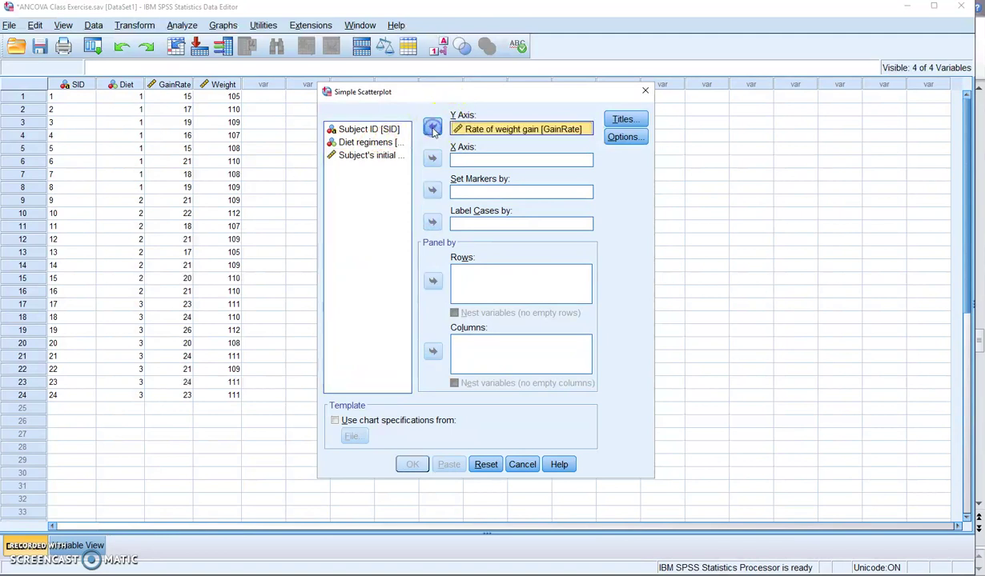
pyautogui.click(373, 155)
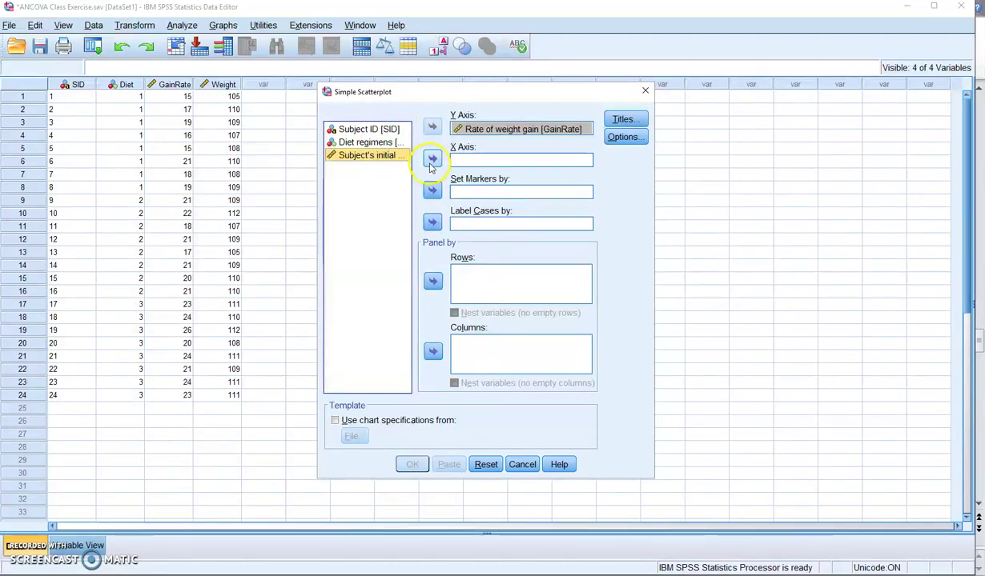
pyautogui.click(432, 159)
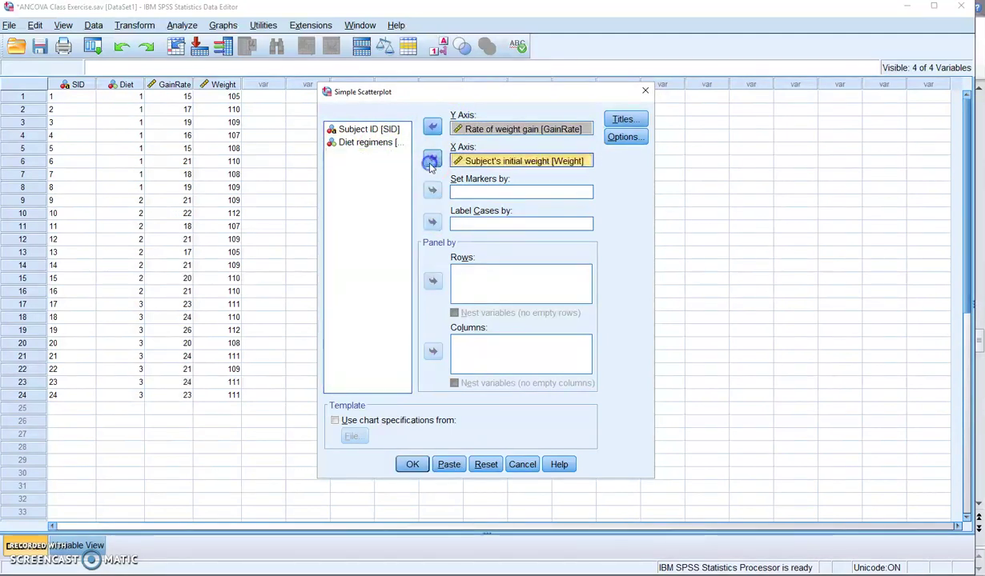
pyautogui.click(411, 465)
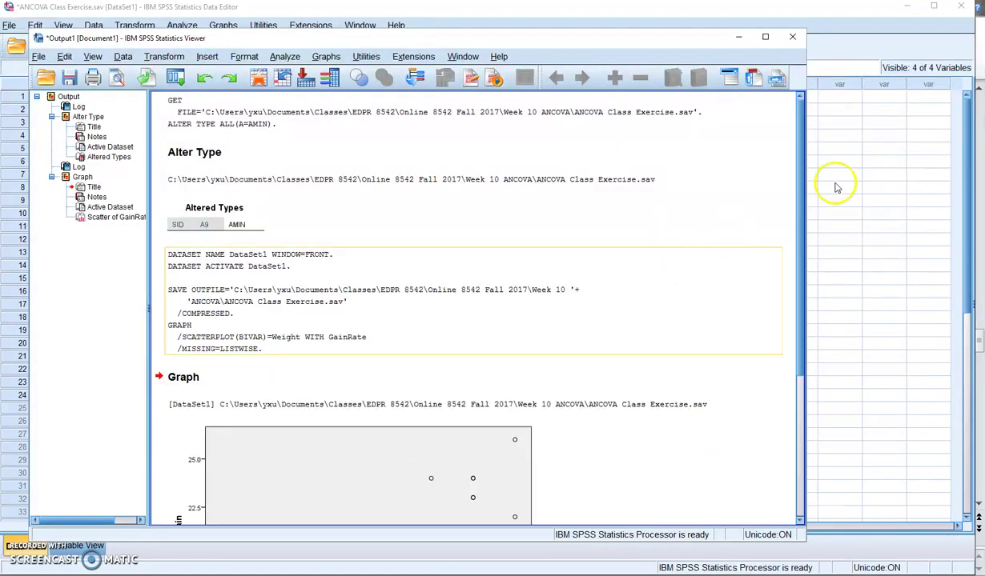
# - Scroll the output down to inspect the GainRate-by-Weight scatterplot
pyautogui.moveTo(799, 209); pyautogui.dragTo(800, 325)
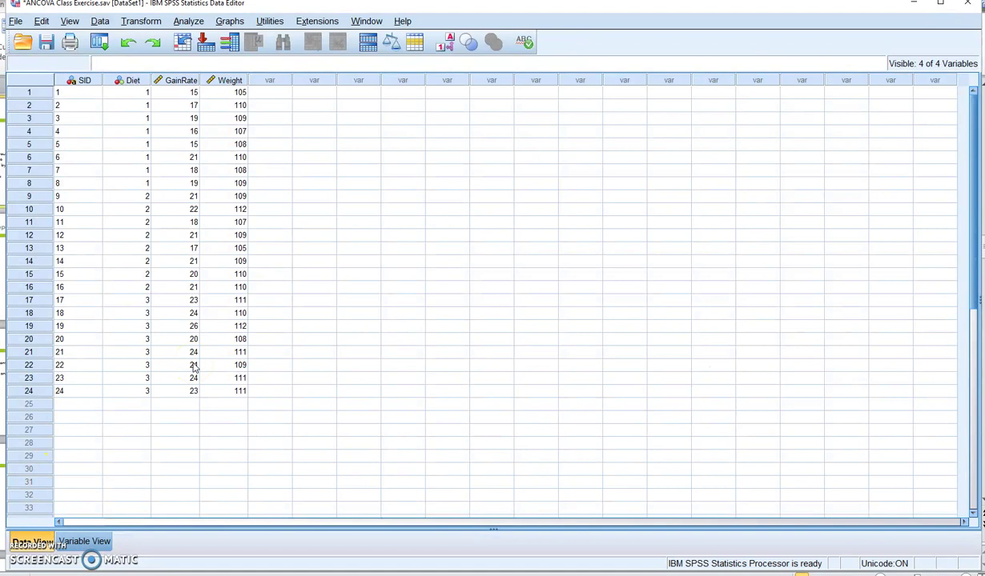
# - Set up a Univariate GLM: GainRate dependent, Diet fixed factor, Weight covariate
pyautogui.click(324, 181)
pyautogui.click(187, 22)
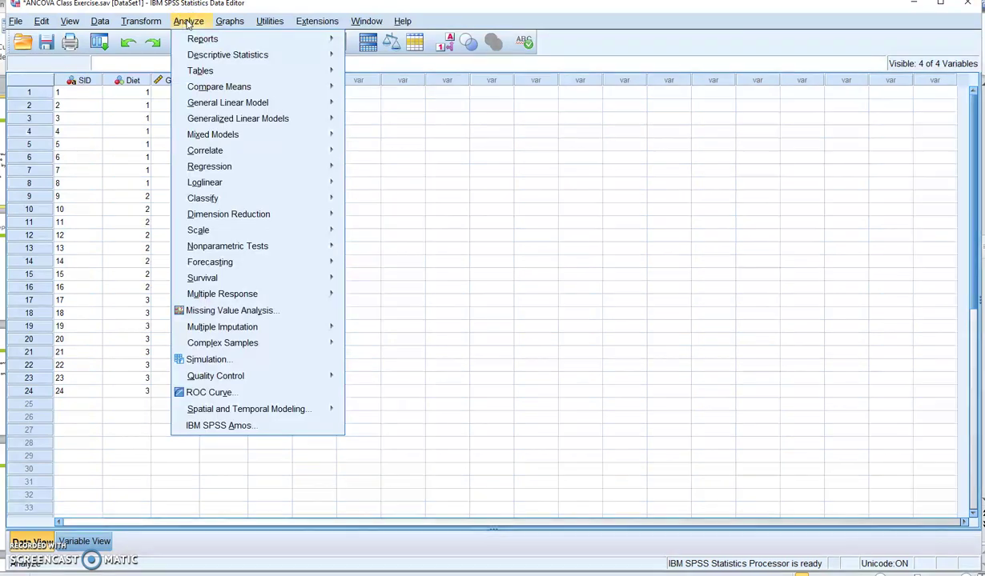
pyautogui.click(201, 105)
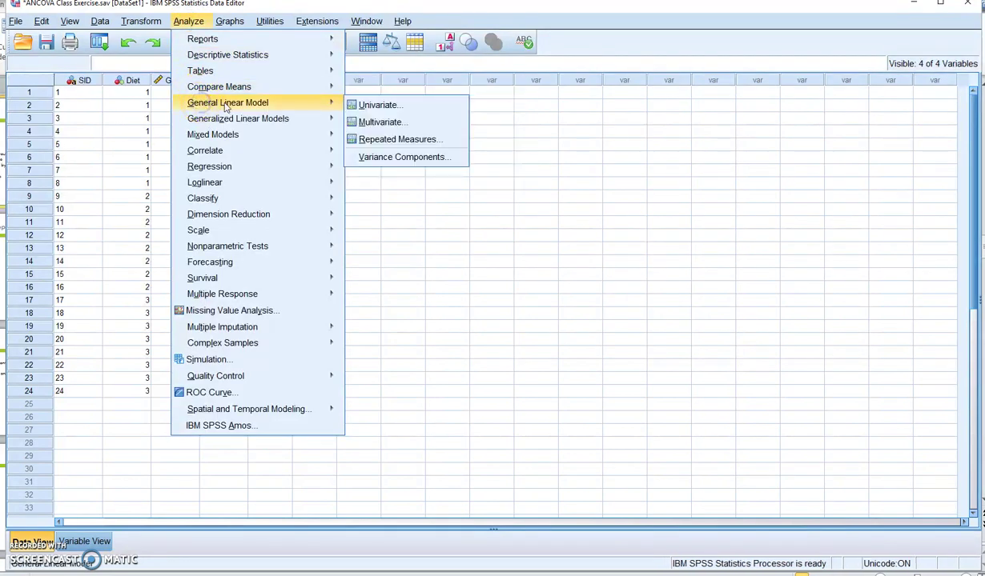
pyautogui.click(370, 105)
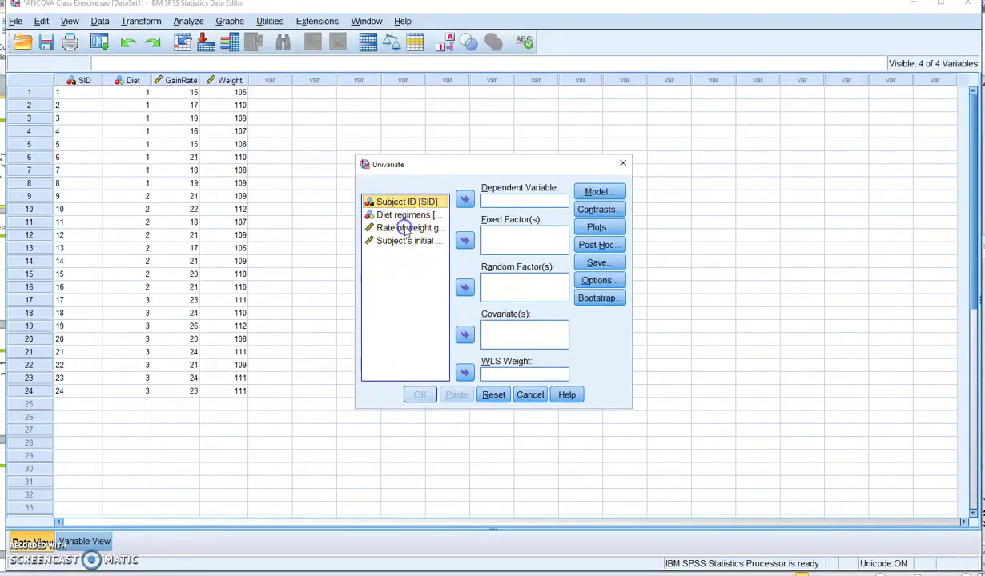
pyautogui.click(406, 228)
pyautogui.click(464, 201)
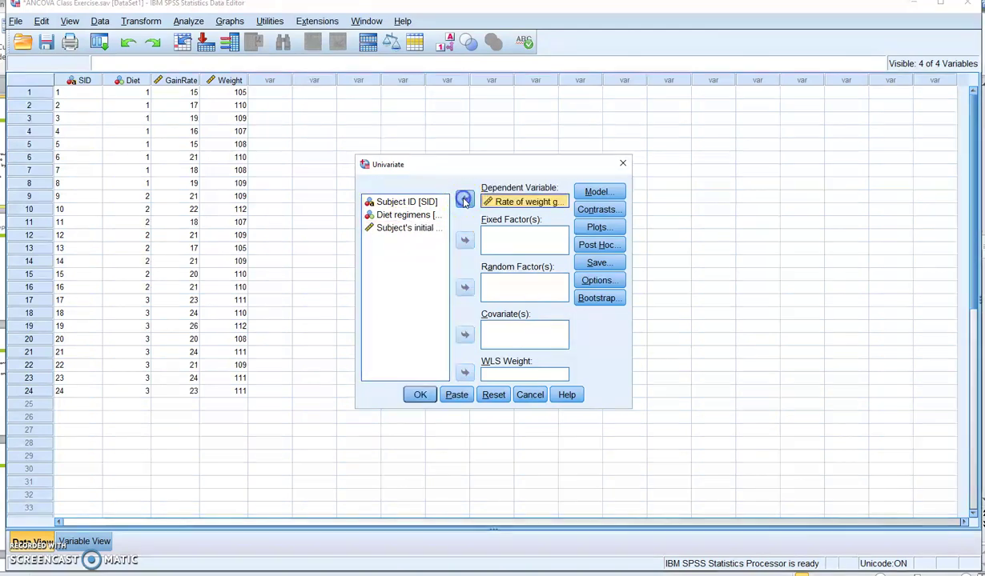
pyautogui.click(409, 216)
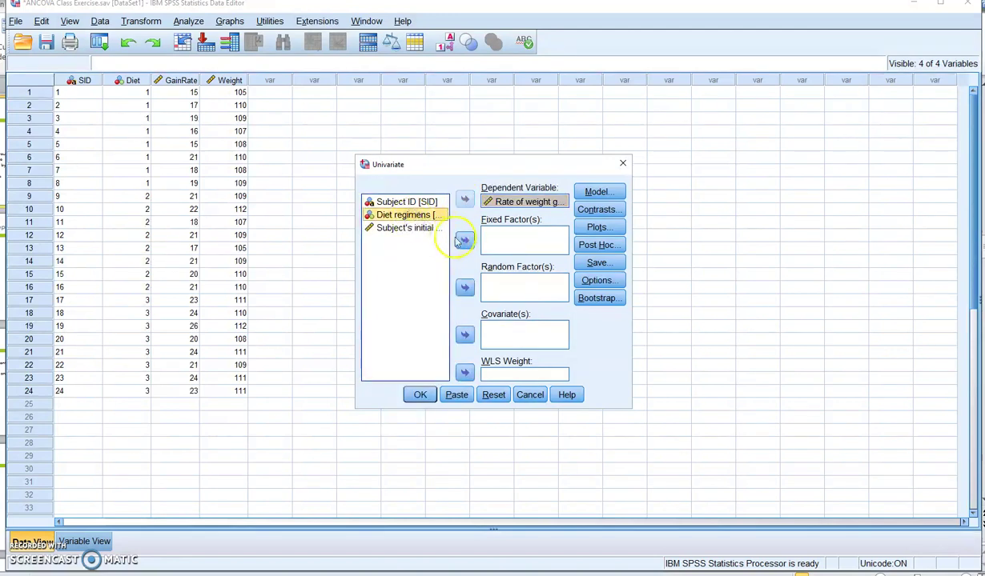
pyautogui.click(465, 240)
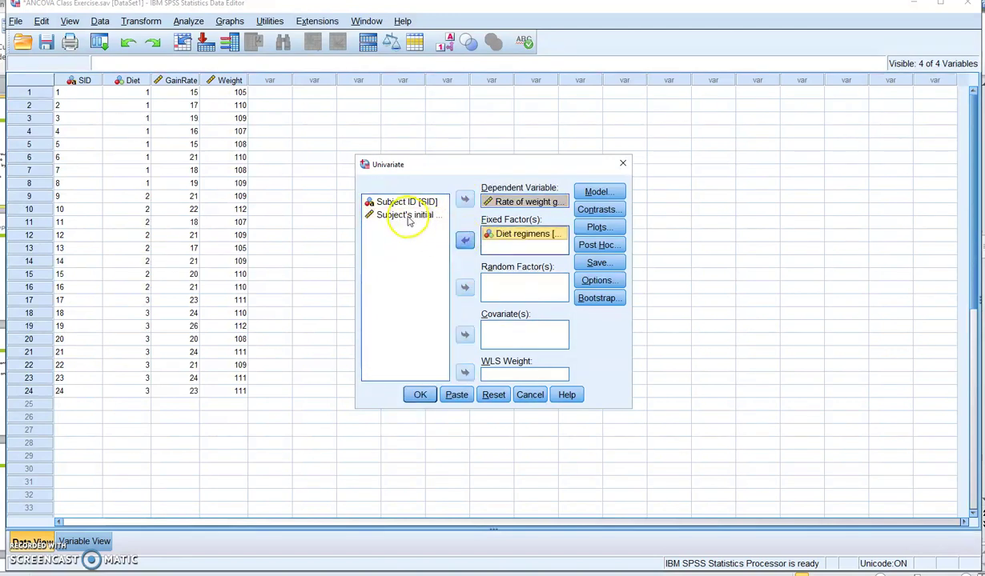
pyautogui.click(403, 214)
pyautogui.click(465, 336)
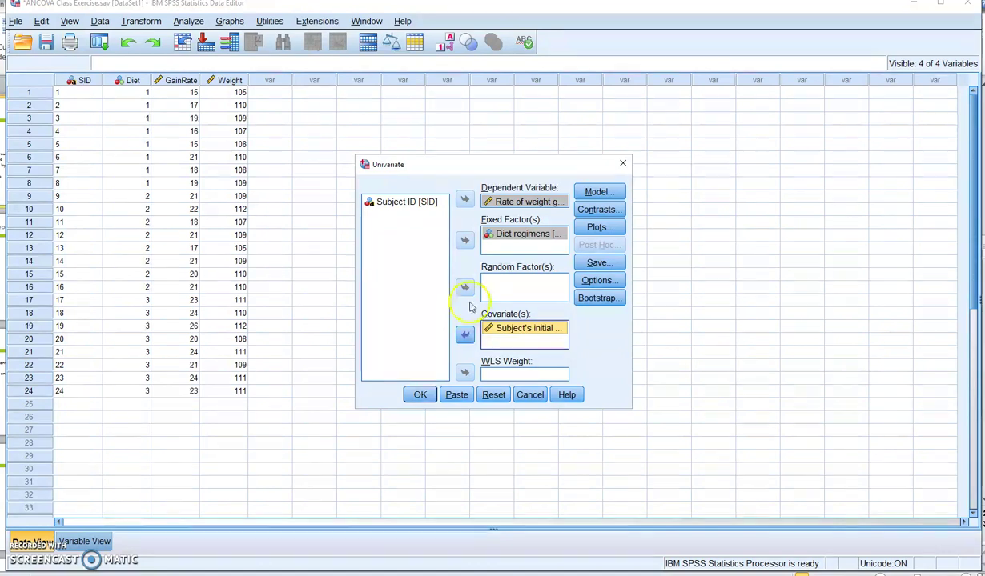
# - Build a custom model with terms Diet, Weight and the Diet*Weight interaction
pyautogui.click(593, 193)
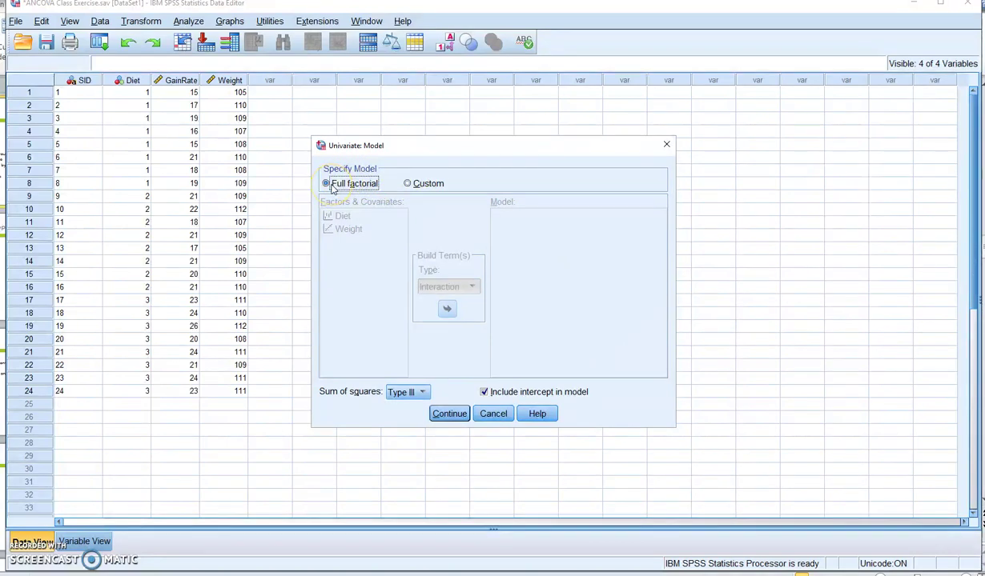
pyautogui.click(409, 185)
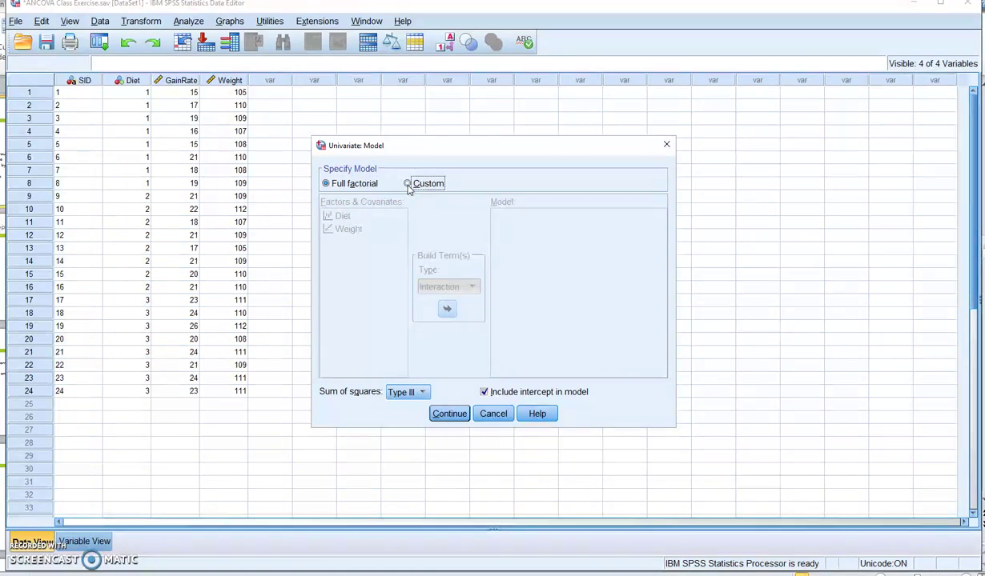
pyautogui.click(408, 186)
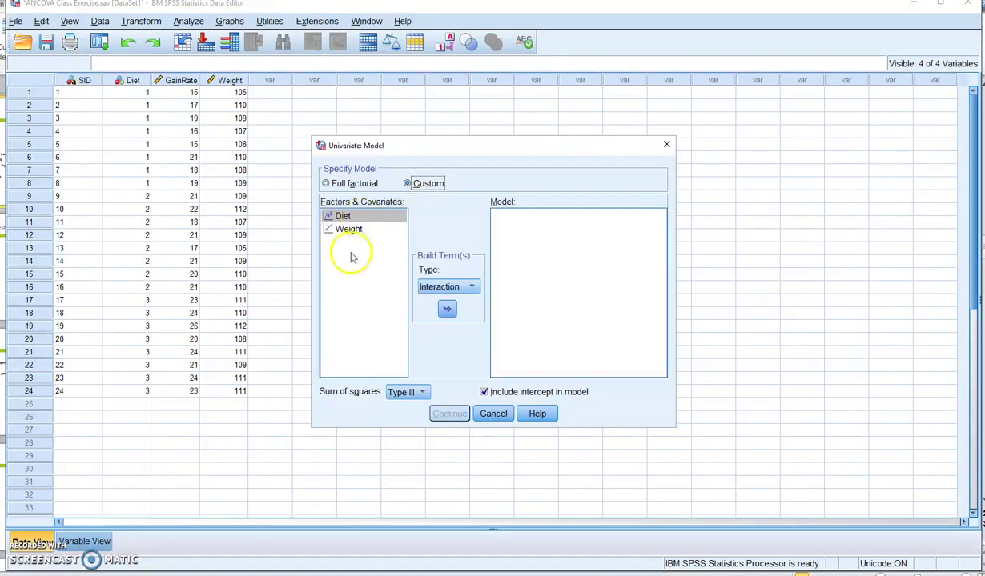
pyautogui.click(447, 310)
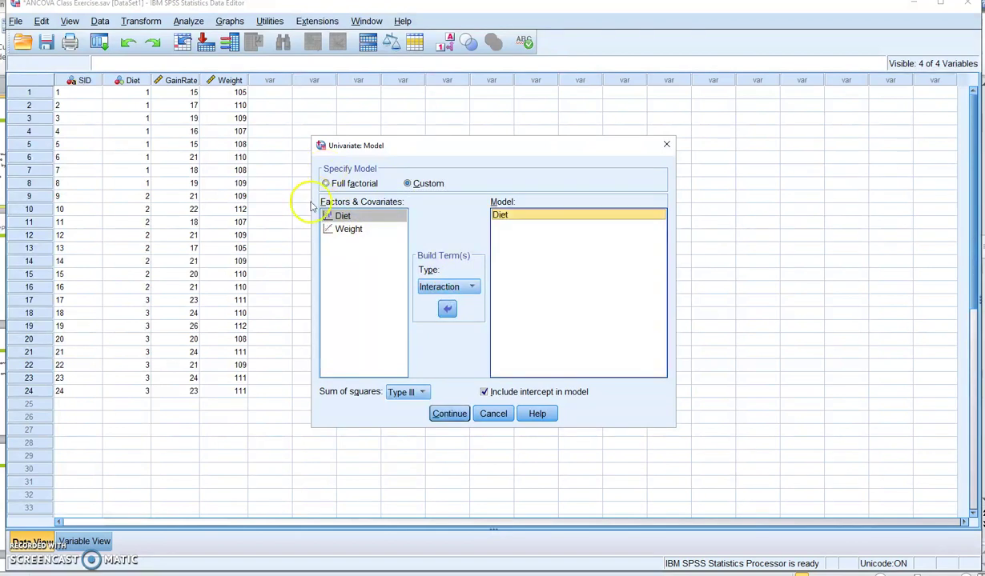
pyautogui.click(345, 230)
pyautogui.click(447, 309)
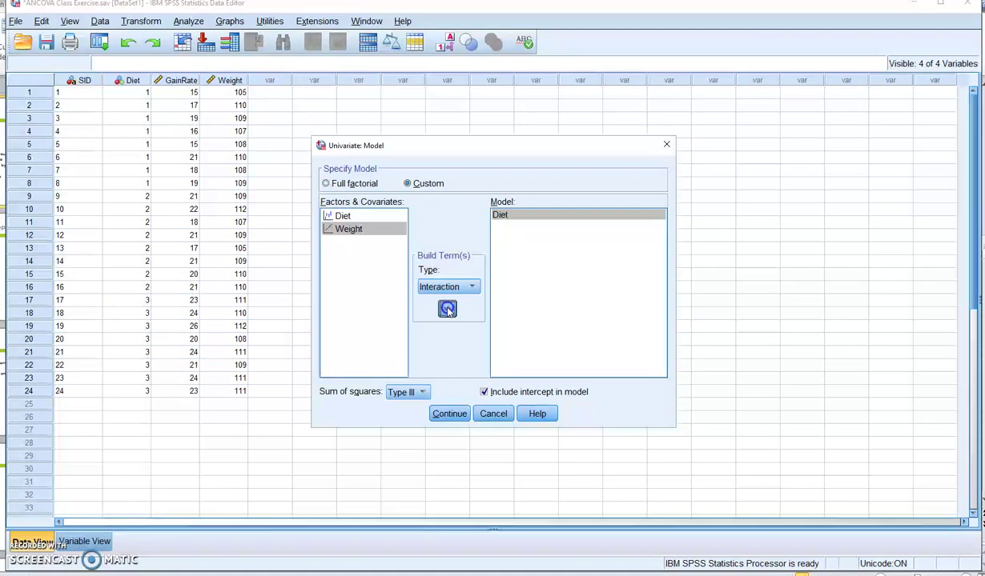
pyautogui.keyDown('ctrl'); pyautogui.click(350, 217); pyautogui.keyUp('ctrl')
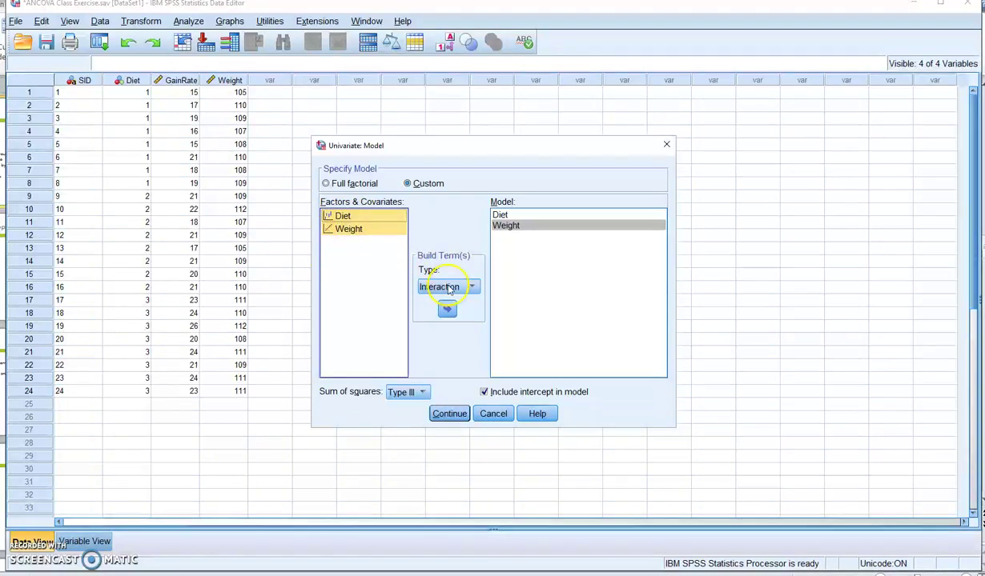
pyautogui.click(448, 310)
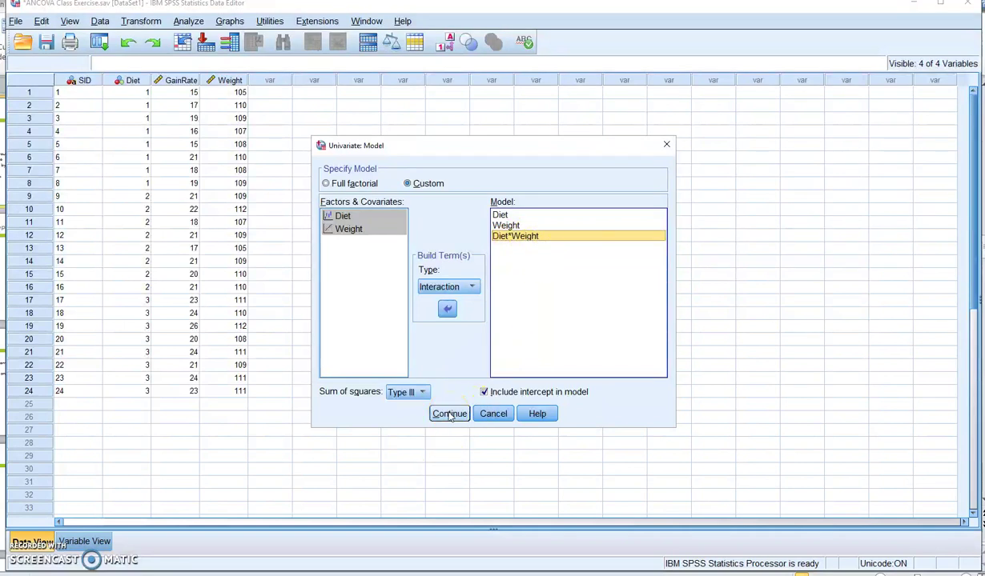
pyautogui.click(450, 414)
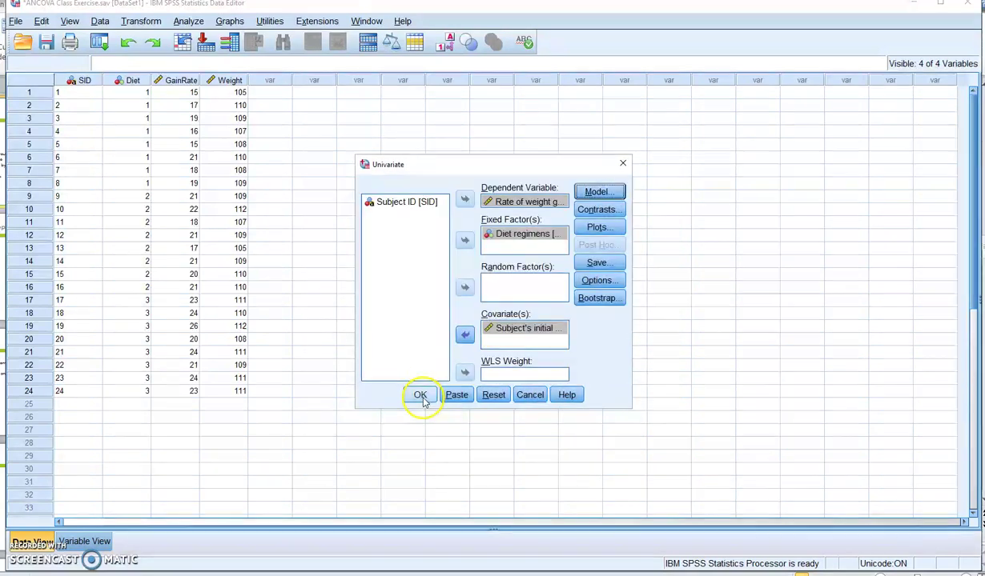
# - Run the interaction model and confirm Diet*Weight is non-significant (F 1.068, Sig. .365)
pyautogui.click(421, 396)
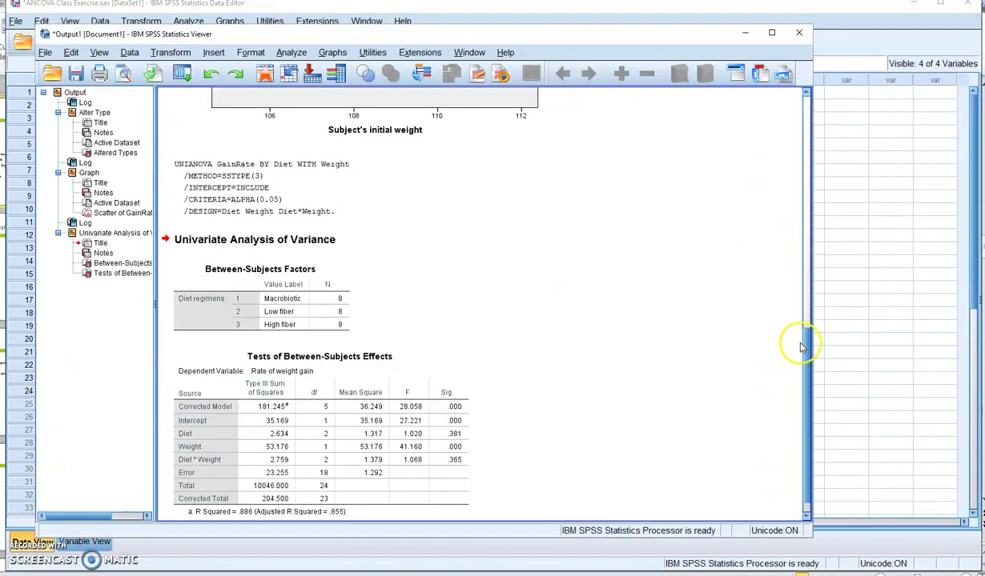
pyautogui.moveTo(806, 341); pyautogui.dragTo(807, 370)
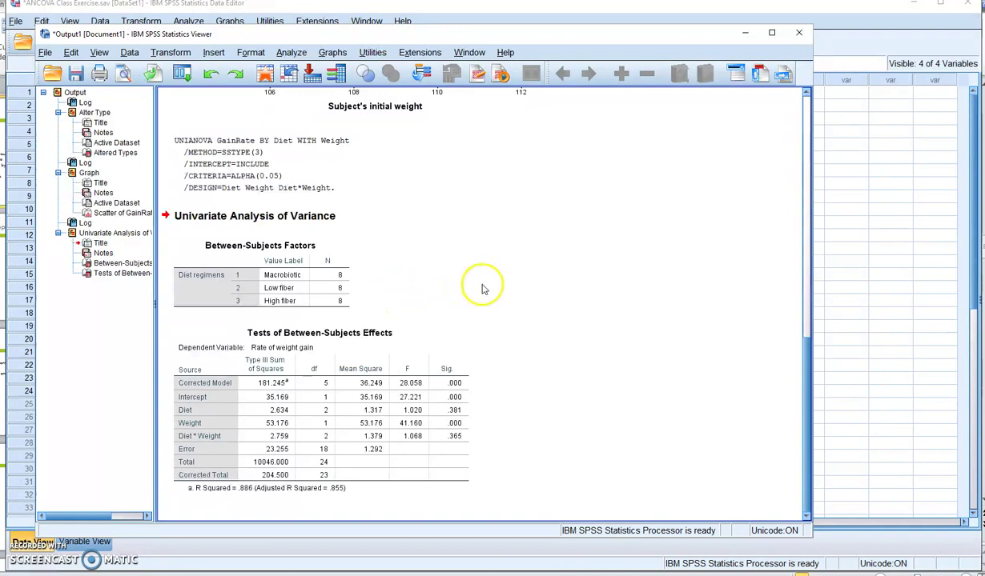
pyautogui.click(410, 433)
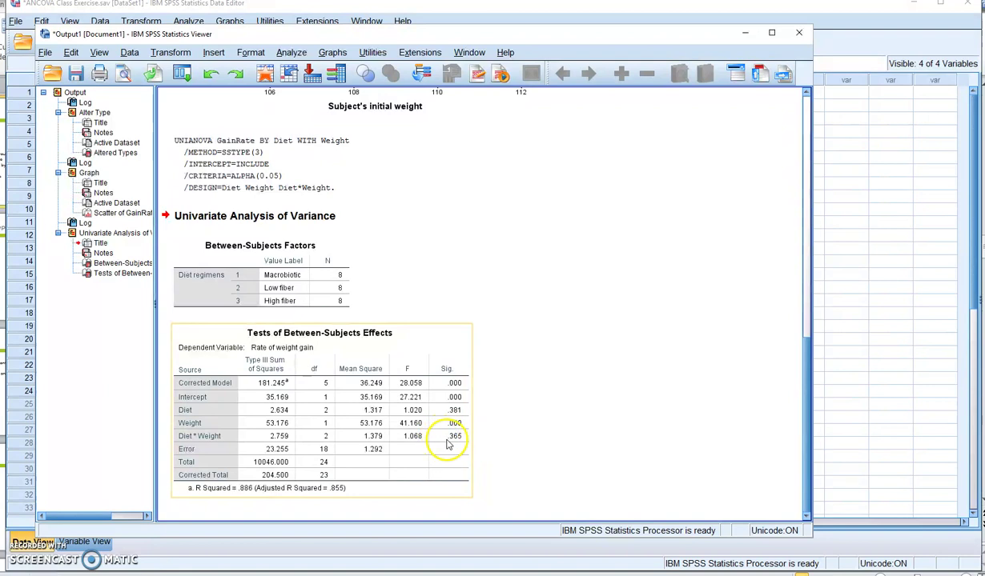
pyautogui.click(505, 442)
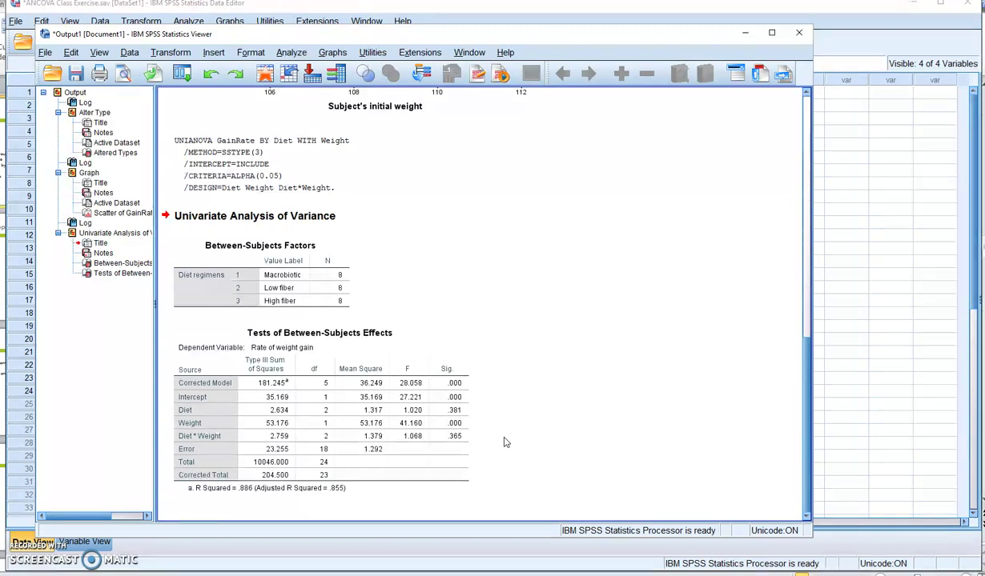
pyautogui.click(306, 406)
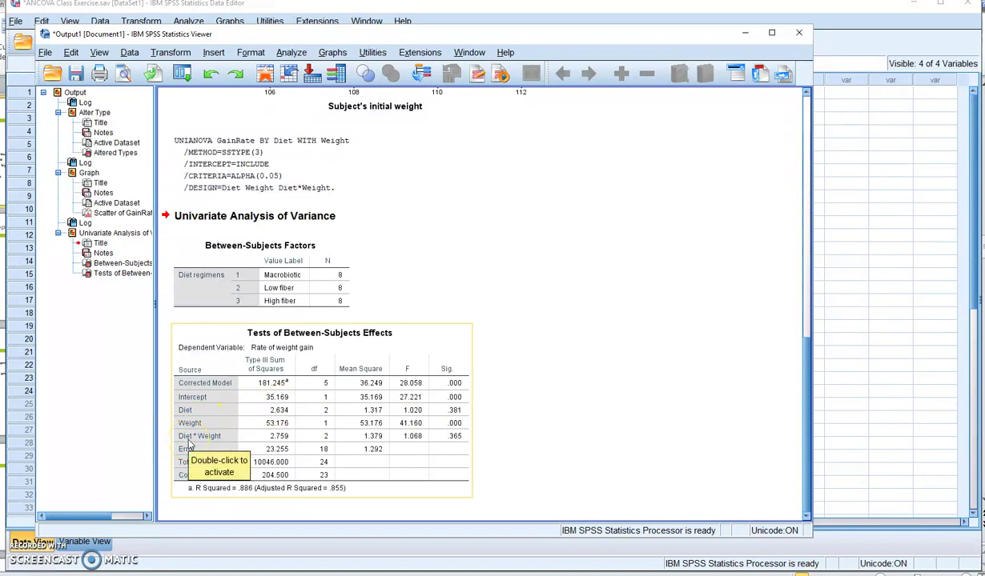
pyautogui.click(483, 439)
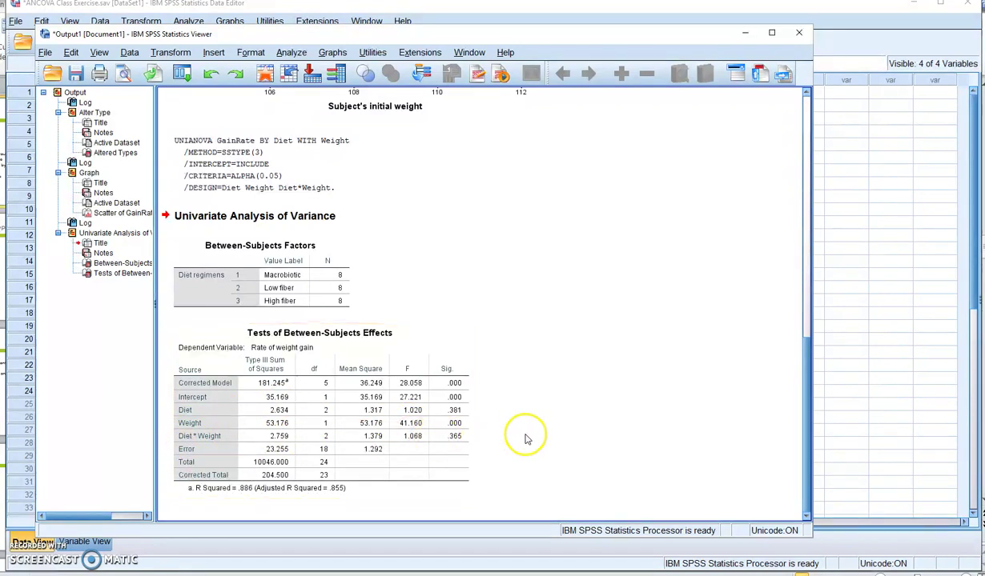
pyautogui.click(15, 545)
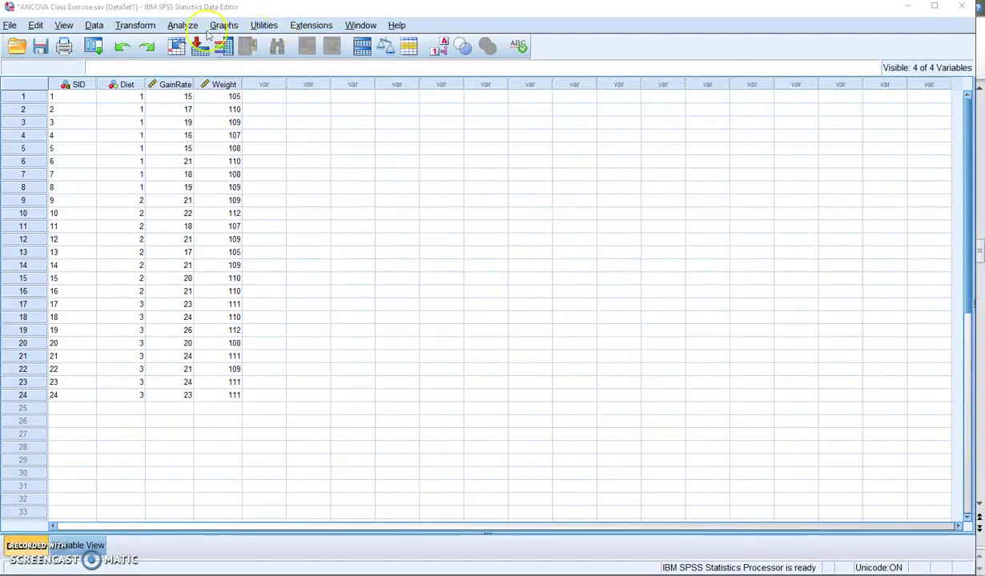
# - Reopen the Univariate analysis and switch its model back to Full factorial
pyautogui.click(178, 27)
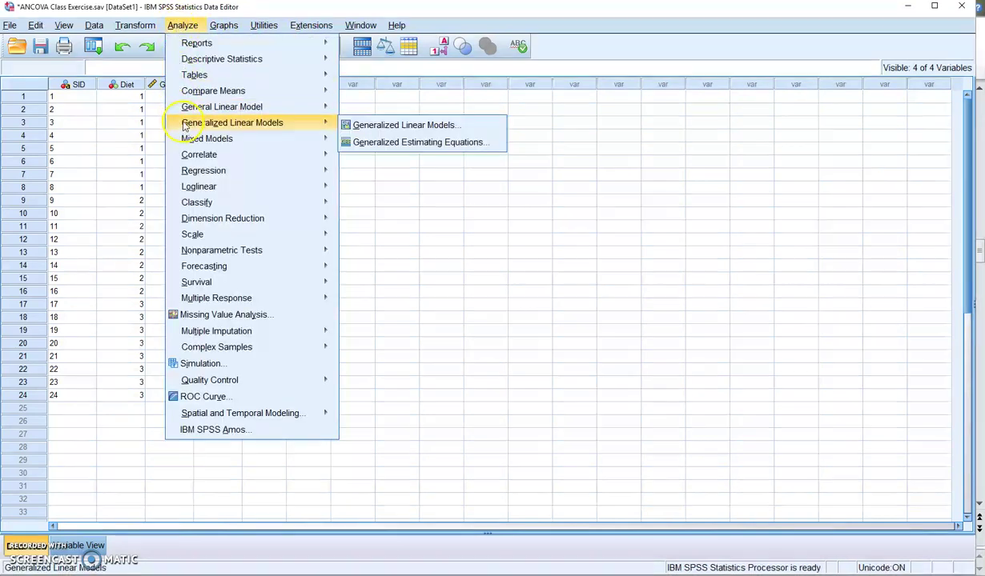
pyautogui.moveTo(204, 113)
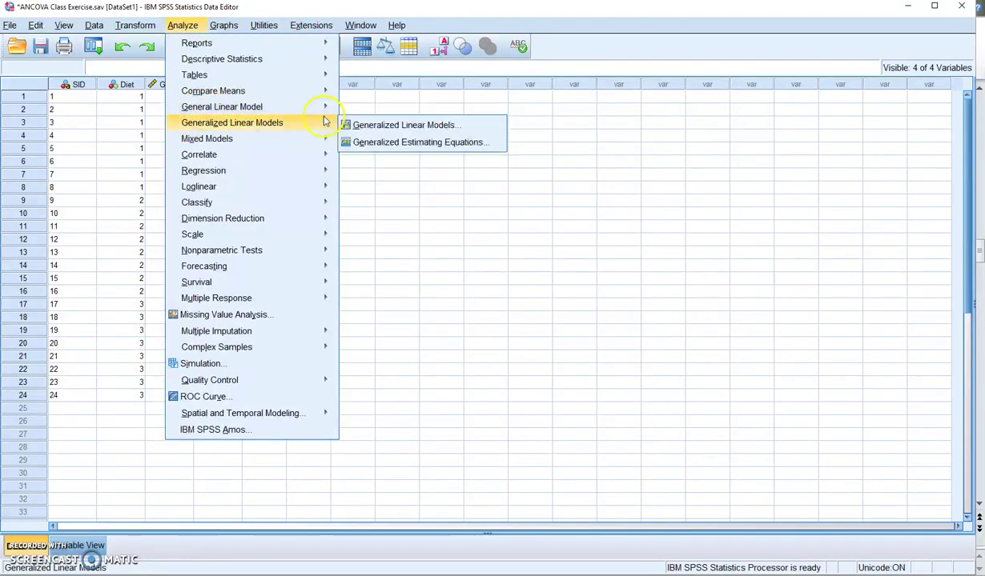
pyautogui.click(355, 108)
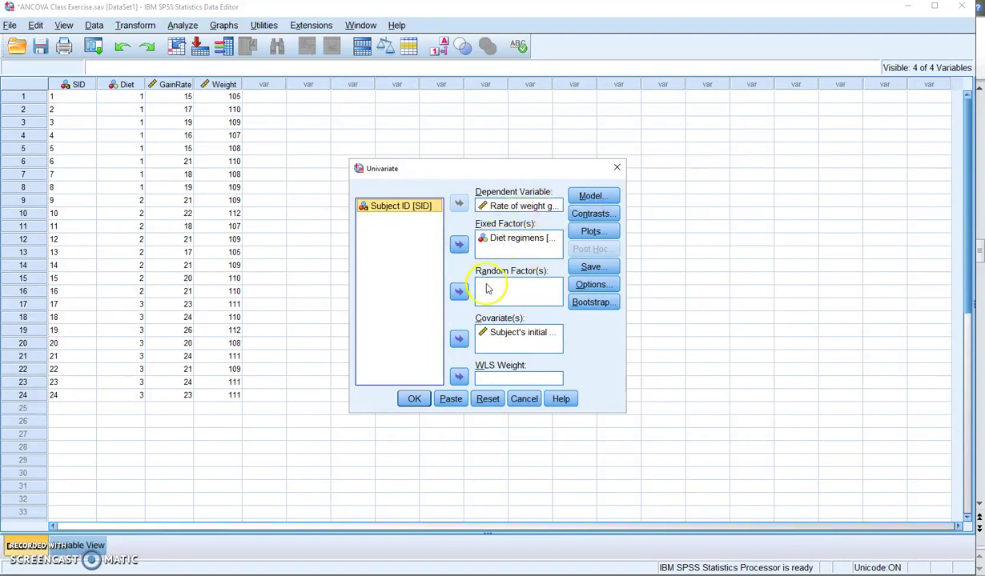
pyautogui.click(597, 197)
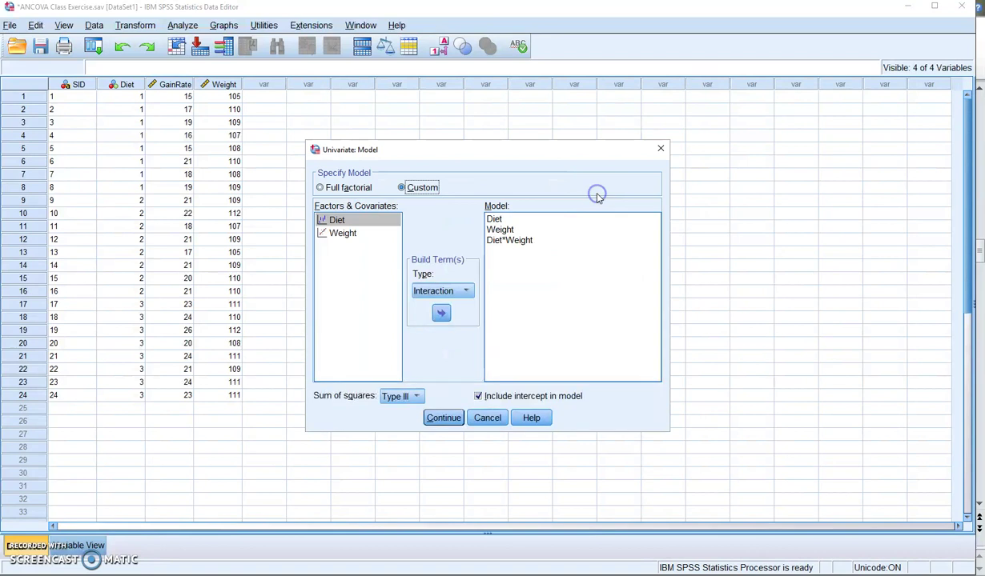
pyautogui.click(319, 188)
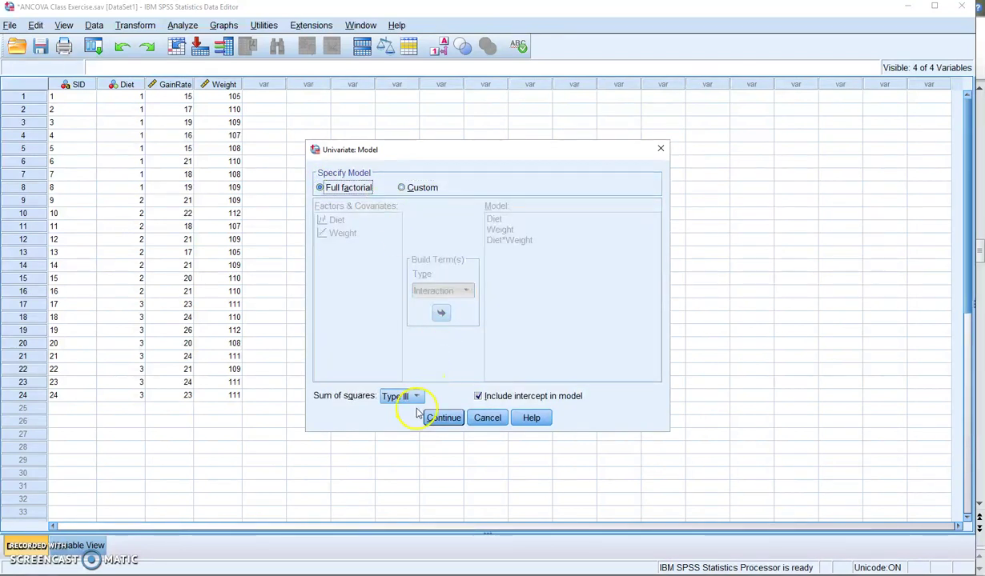
pyautogui.click(446, 417)
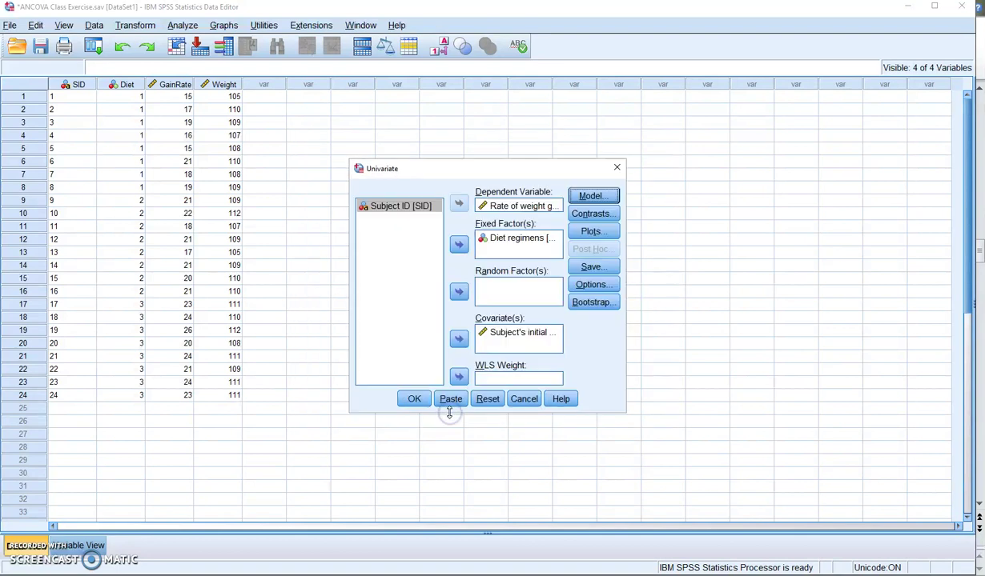
# - In Options, check descriptives, homogeneity tests and effect size, and display means for Diet
pyautogui.click(593, 285)
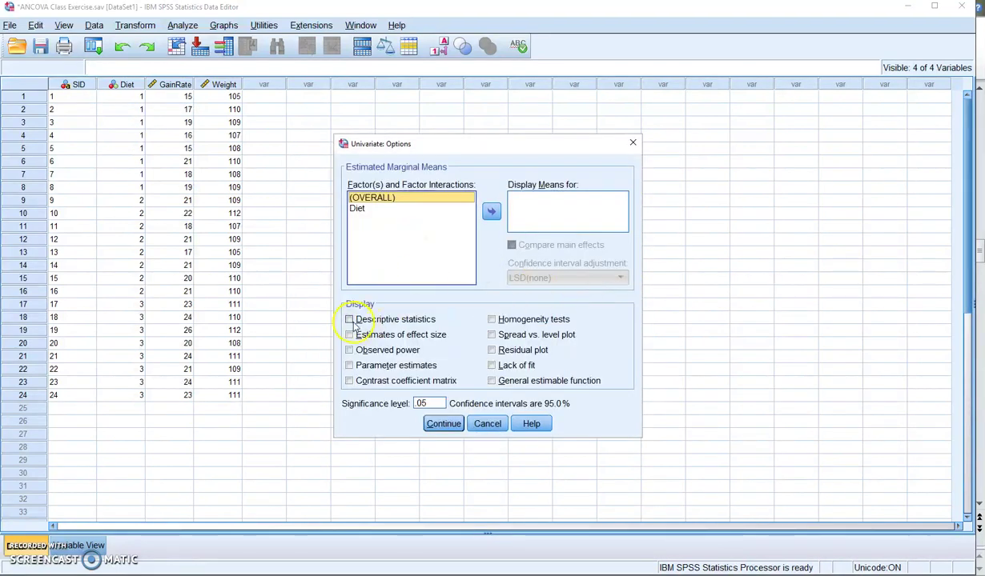
pyautogui.click(350, 321)
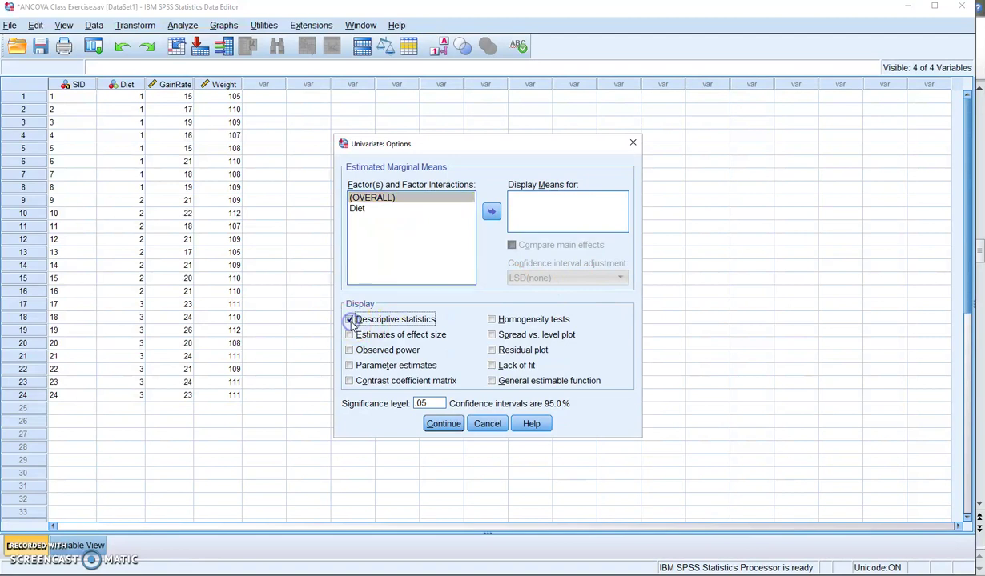
pyautogui.click(493, 320)
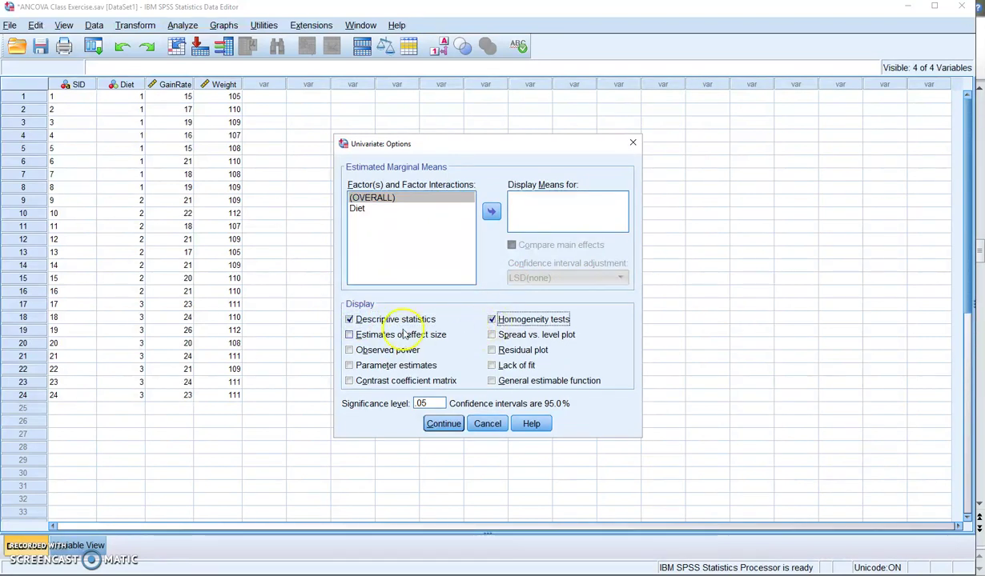
pyautogui.click(350, 336)
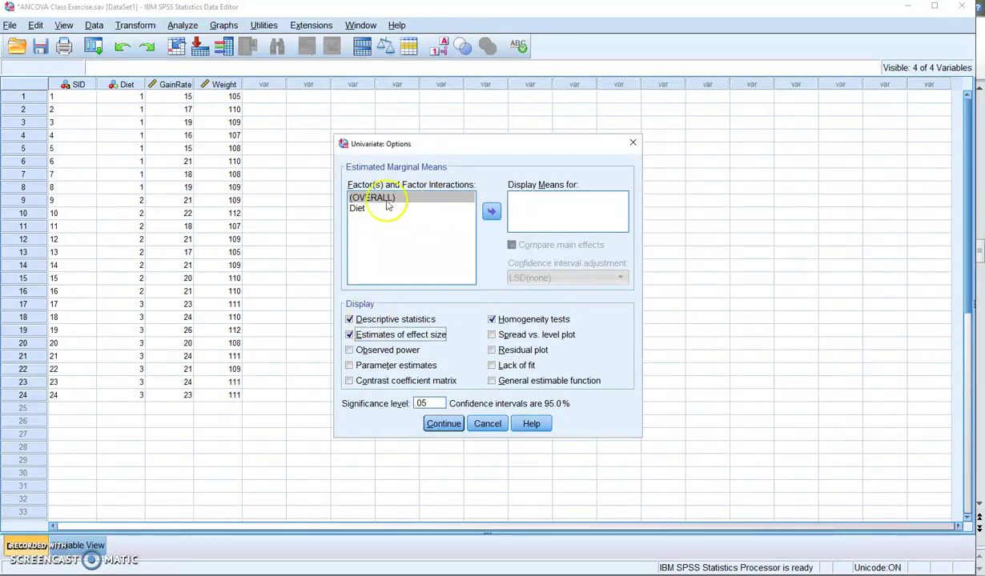
pyautogui.click(357, 210)
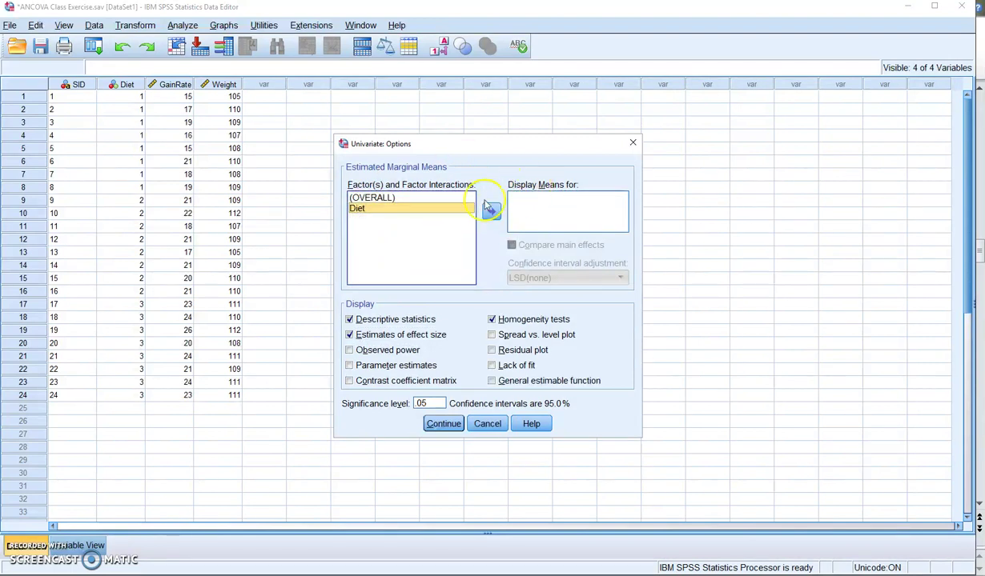
pyautogui.click(491, 213)
pyautogui.click(507, 199)
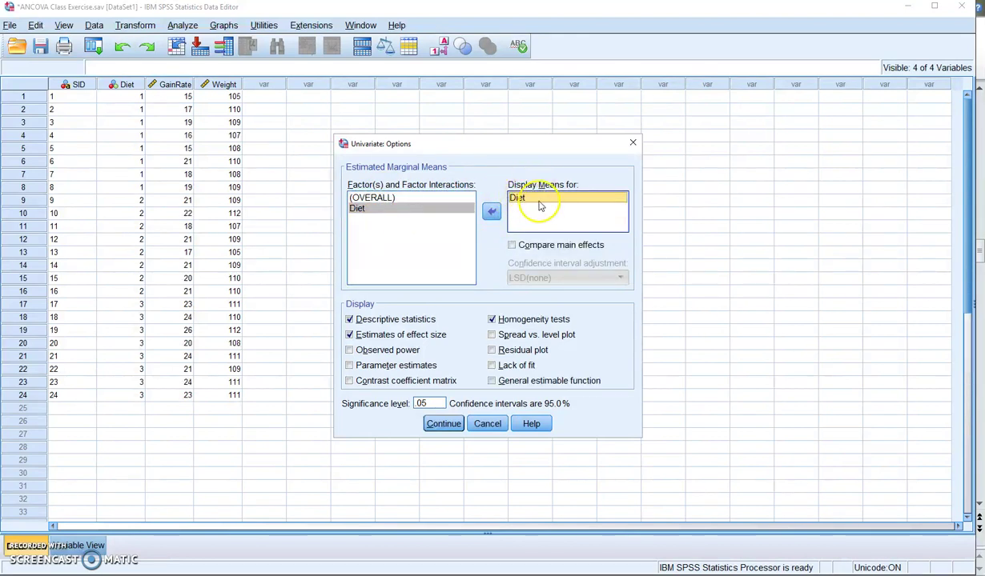
pyautogui.click(444, 426)
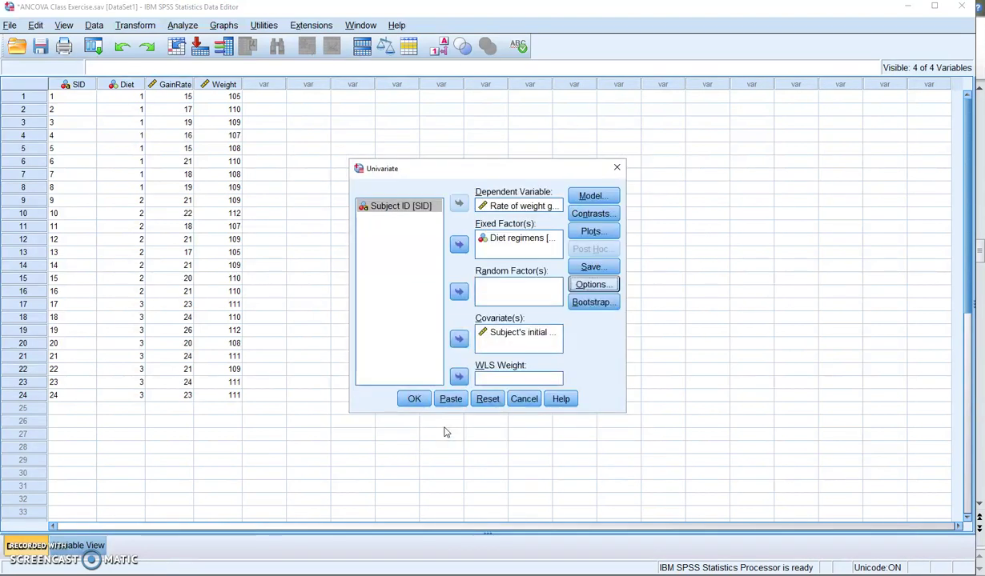
# - Run the configured full-factorial ANCOVA on the weight-gain data from the Univariate dialog
pyautogui.click(411, 398)
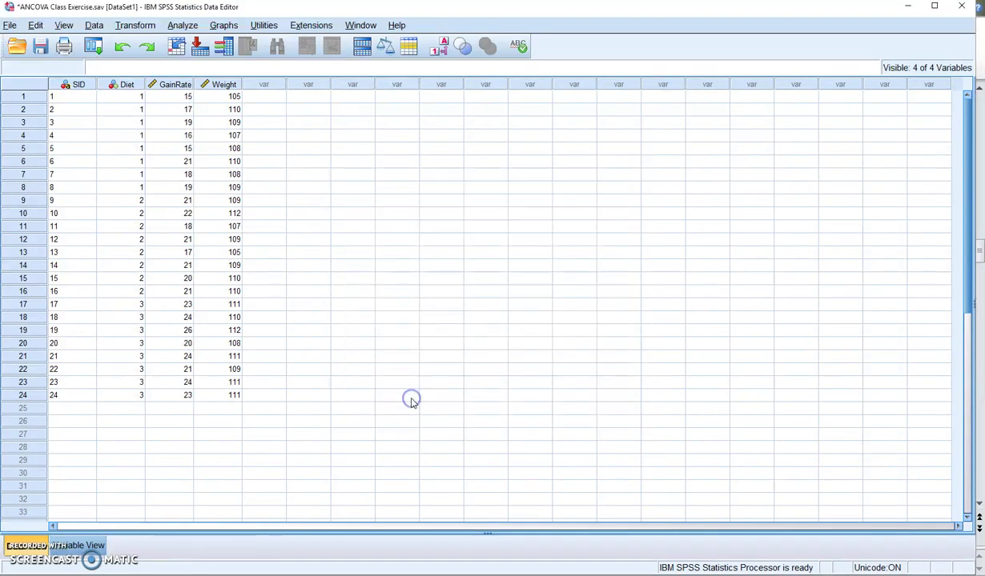